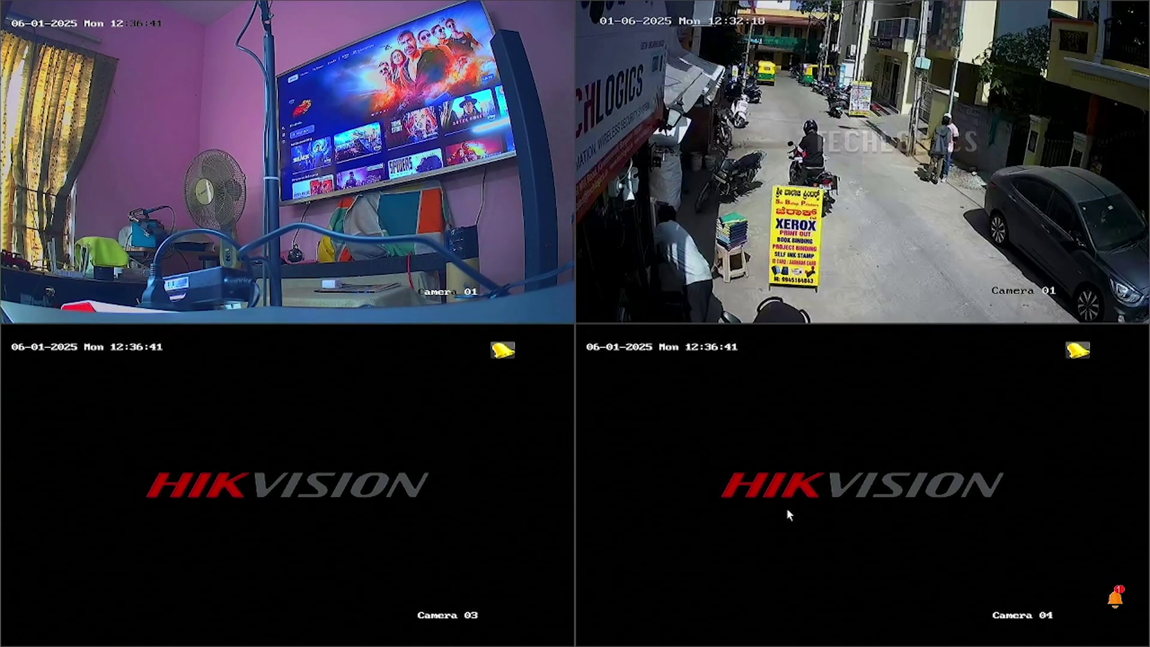
Open the main menu from the live view and draw the admin unlock pattern.
right_click(523, 202)
mouse_move(591, 244)
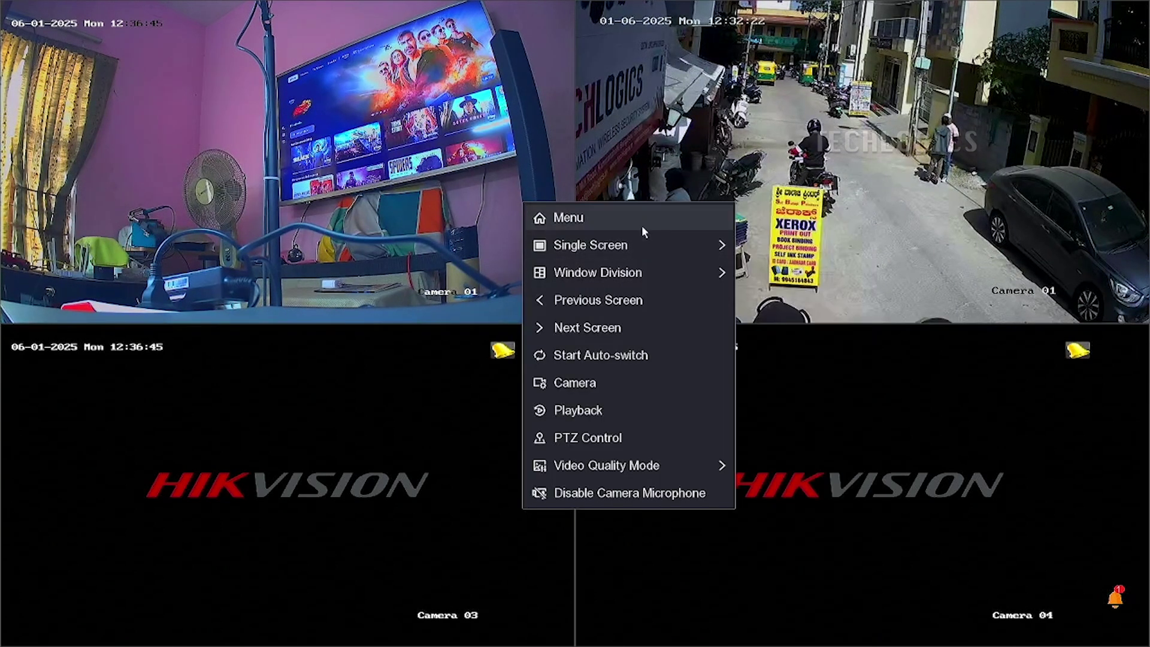
left_click(642, 219)
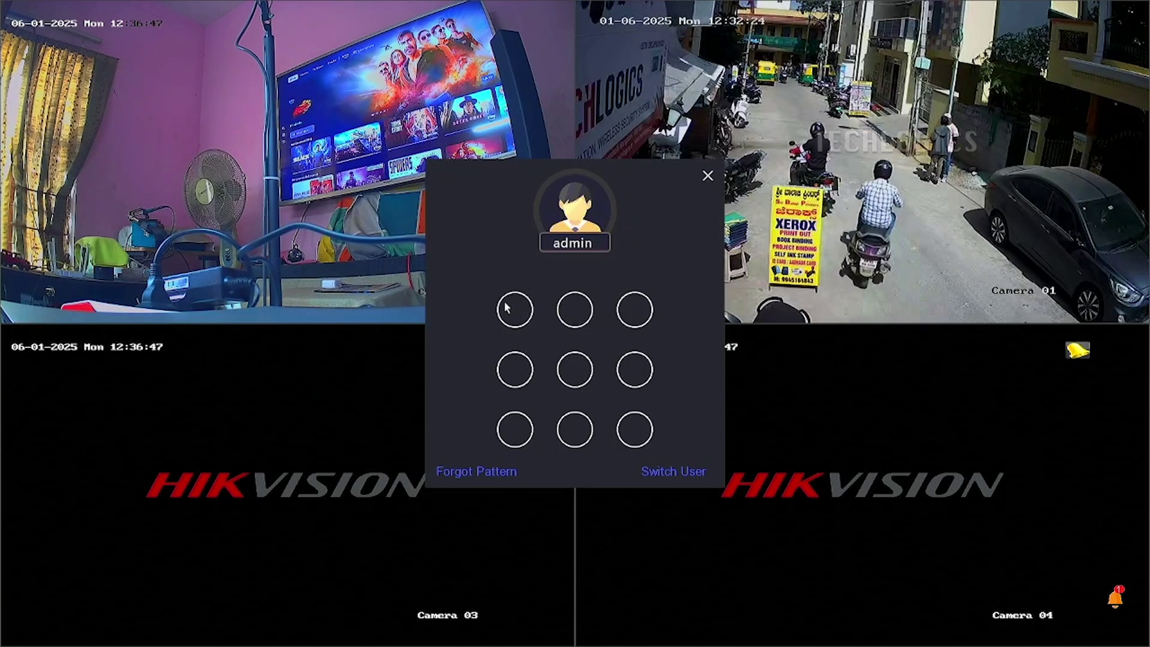
mouse_move(515, 310)
left_mouse_down()
mouse_move(510, 409)
mouse_move(635, 432)
left_mouse_up()
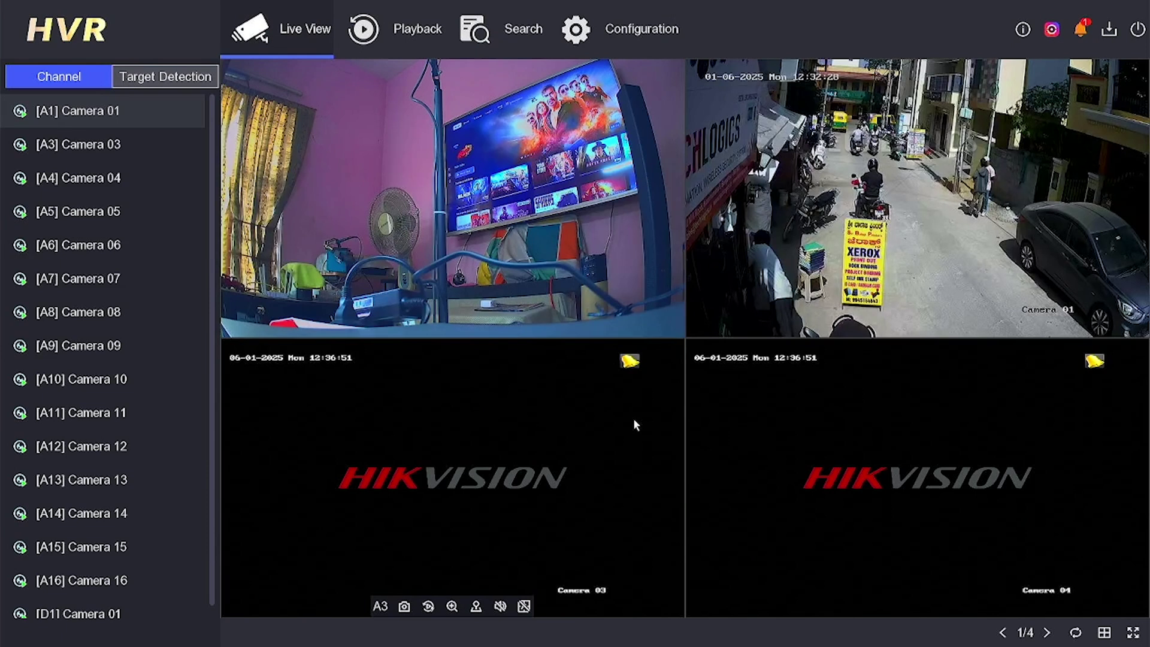
Enlarge Camera 01 to full screen and show its PTZ control panel.
double_click(556, 192)
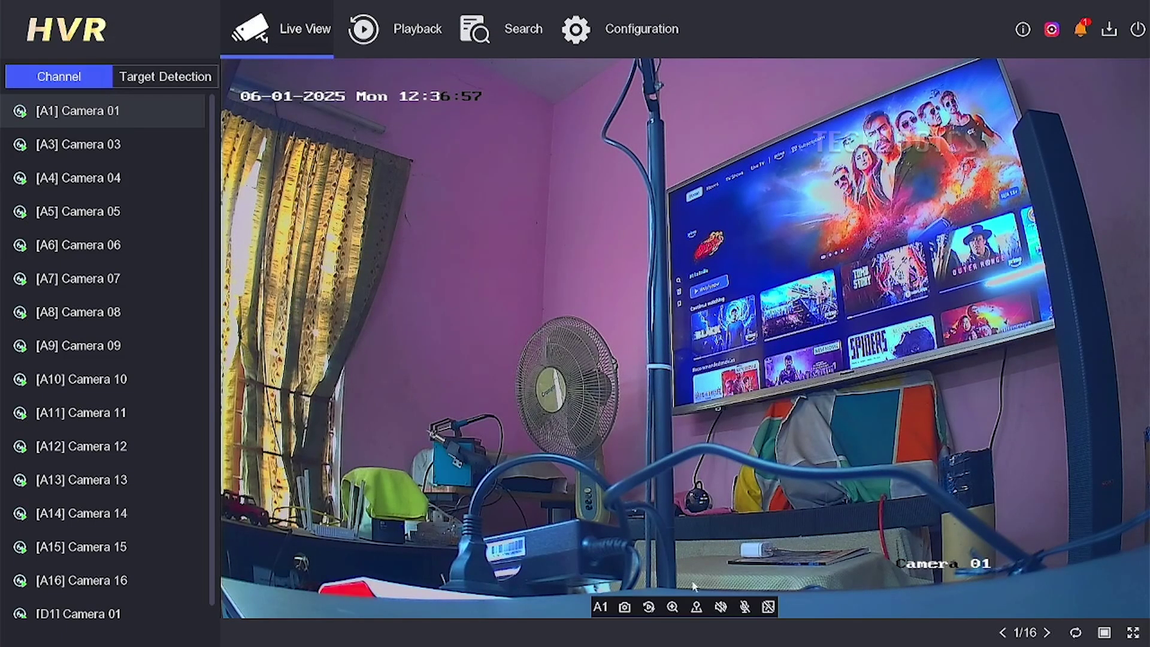
mouse_move(555, 193)
left_click(697, 608)
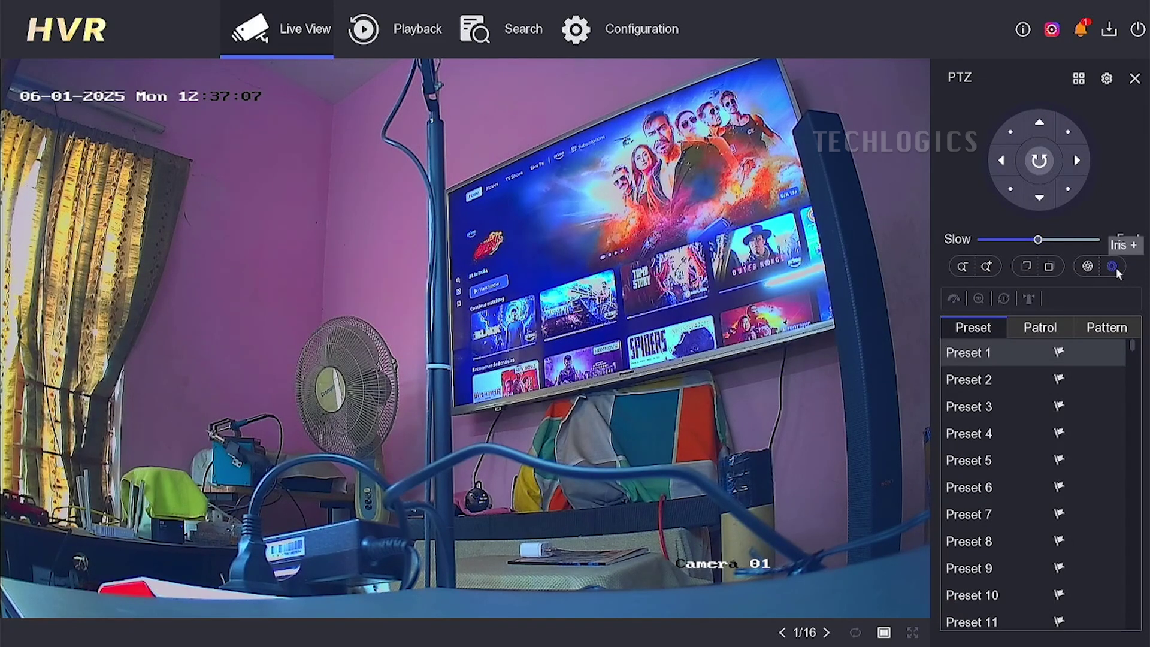
Use Iris+ to display Camera 01's OSD main menu on its video.
left_click(1115, 268)
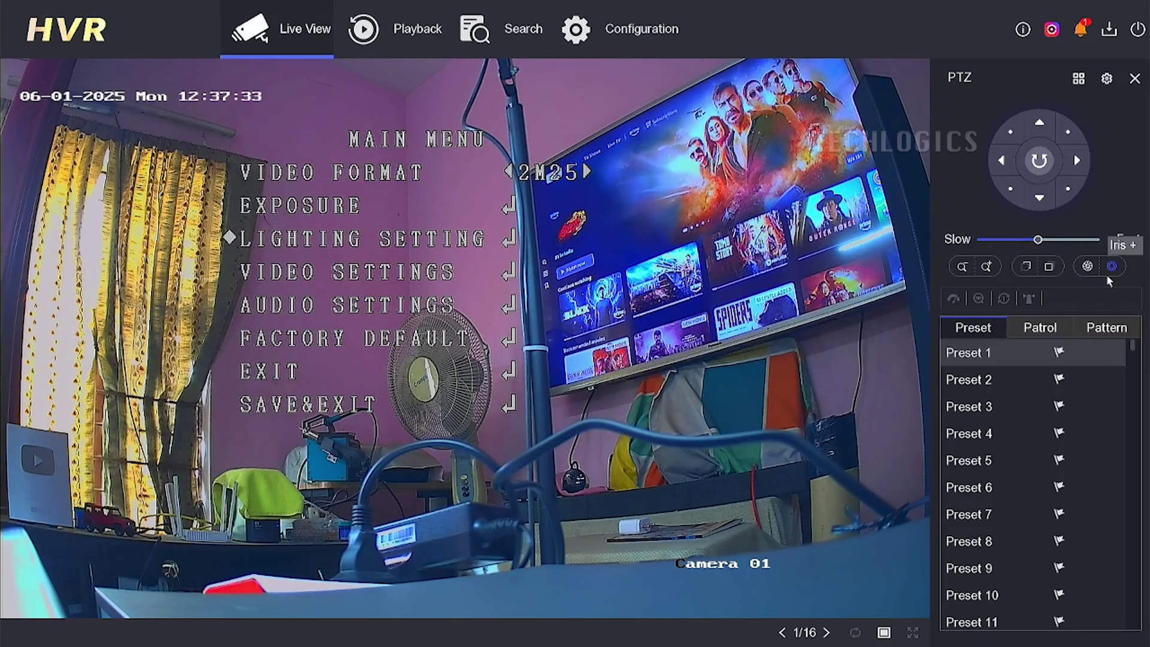
Enter LIGHTING SETTING, set LIGHTING MODE to WHITE LIGHT and its white light option to AUTO.
left_click(1114, 266)
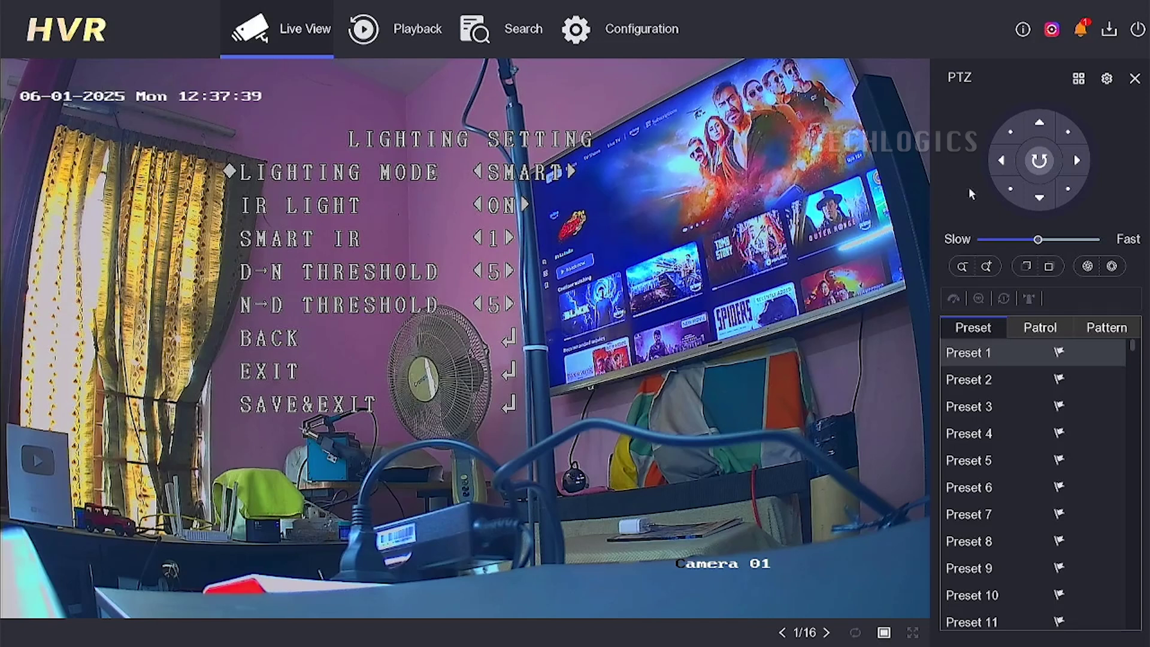
left_click(1080, 163)
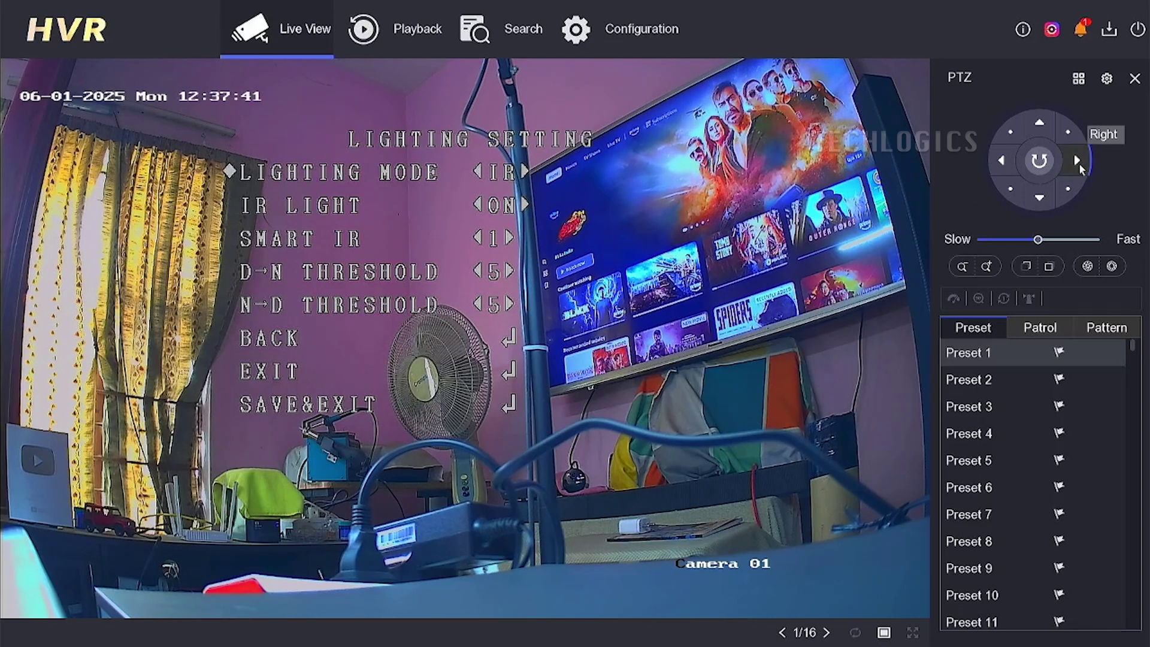
left_click(1080, 163)
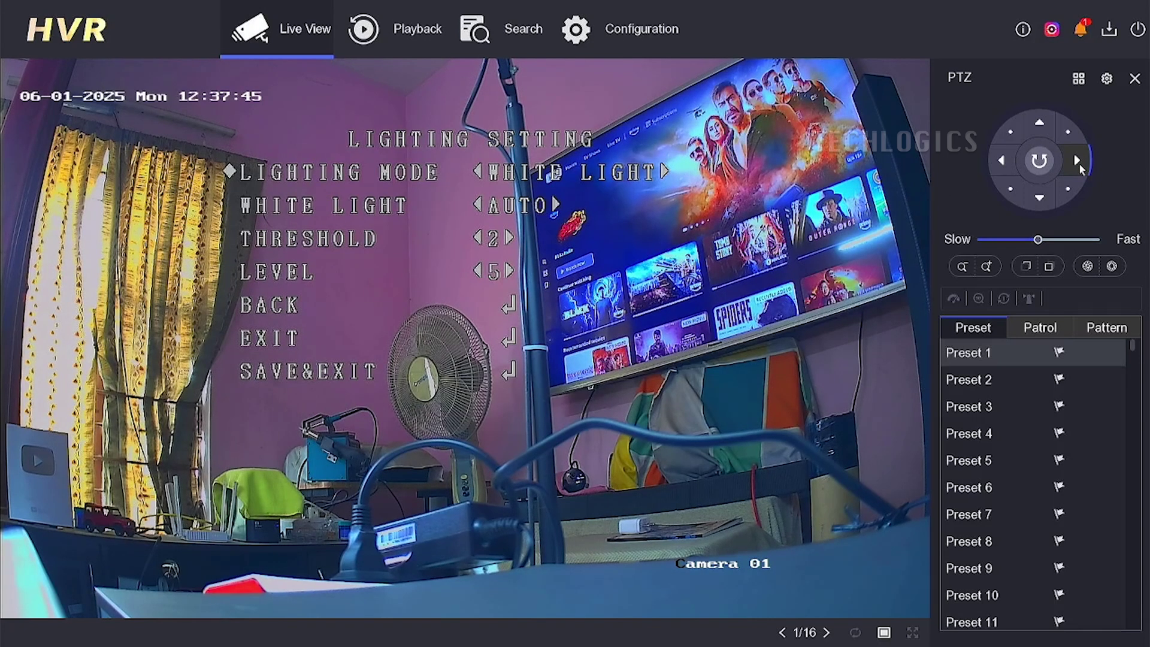
left_click(1080, 163)
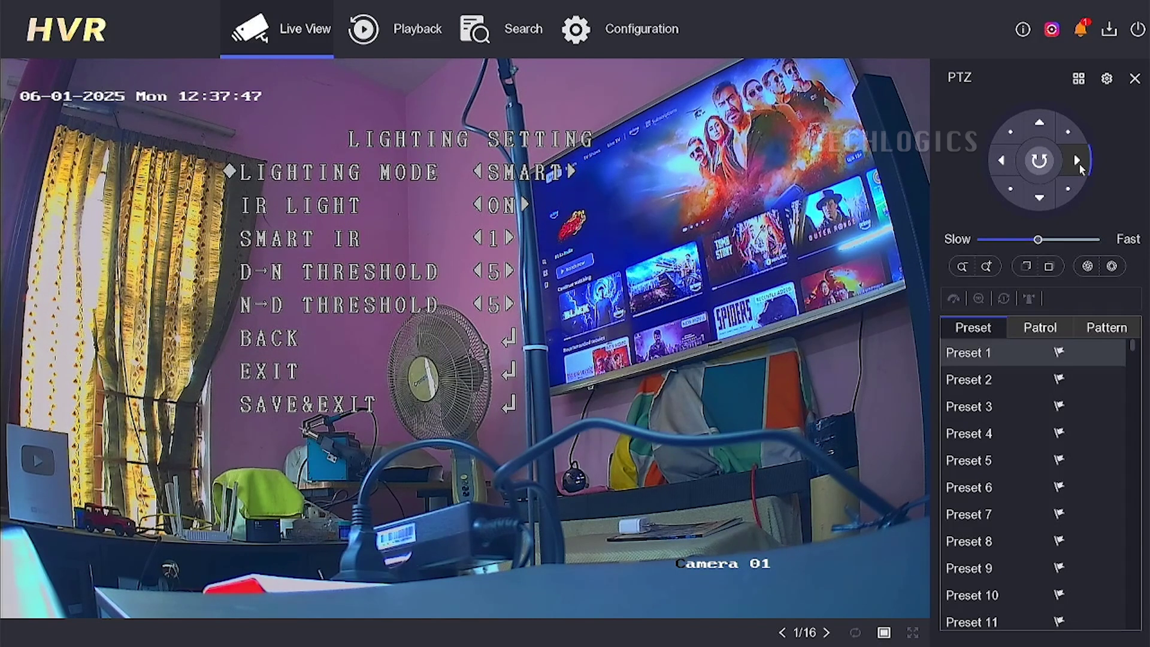
left_click(1079, 162)
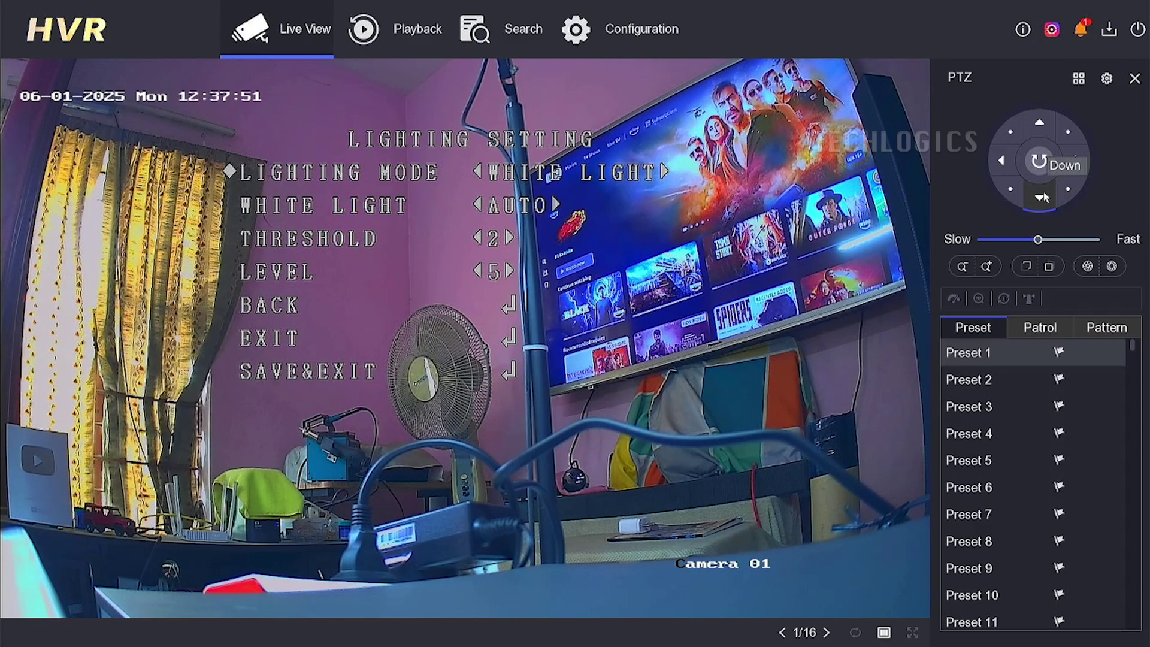
left_click(1084, 157)
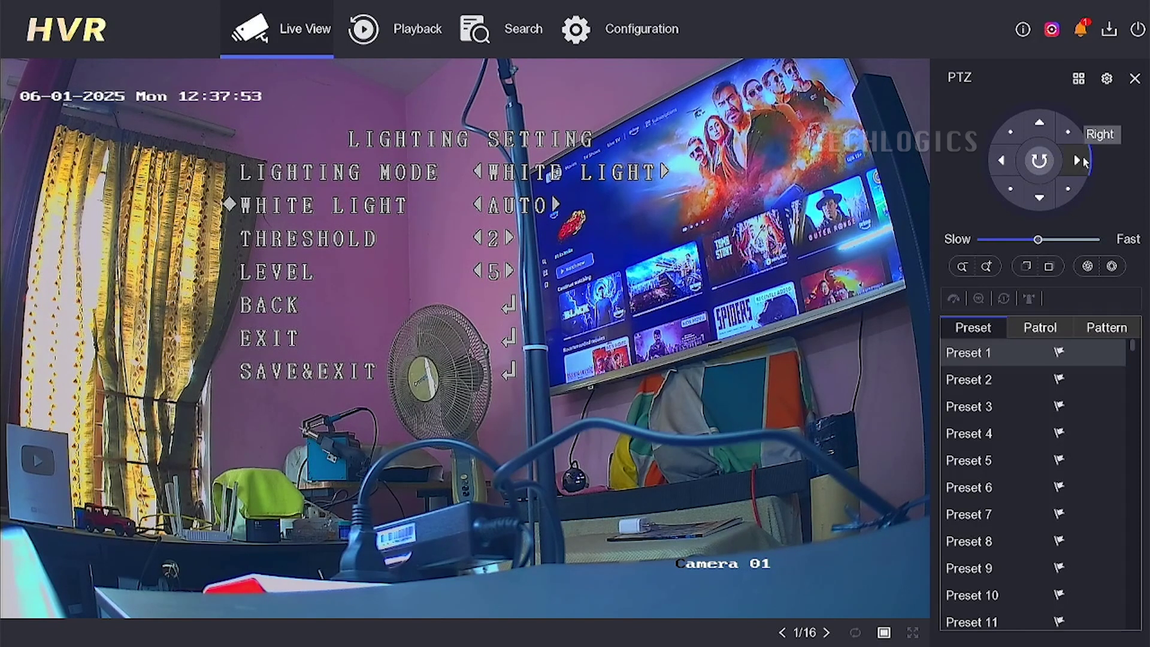
left_click(1082, 156)
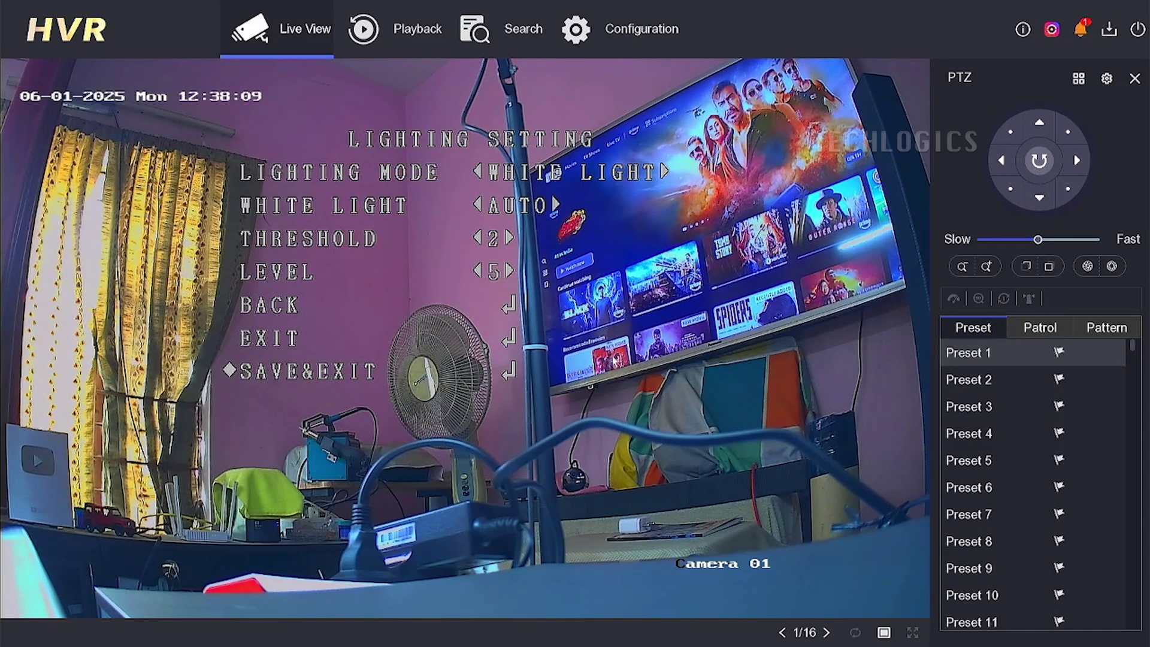
Save & exit the OSD menu, close the PTZ panel, and restore the 2x2 view.
left_click(1113, 266)
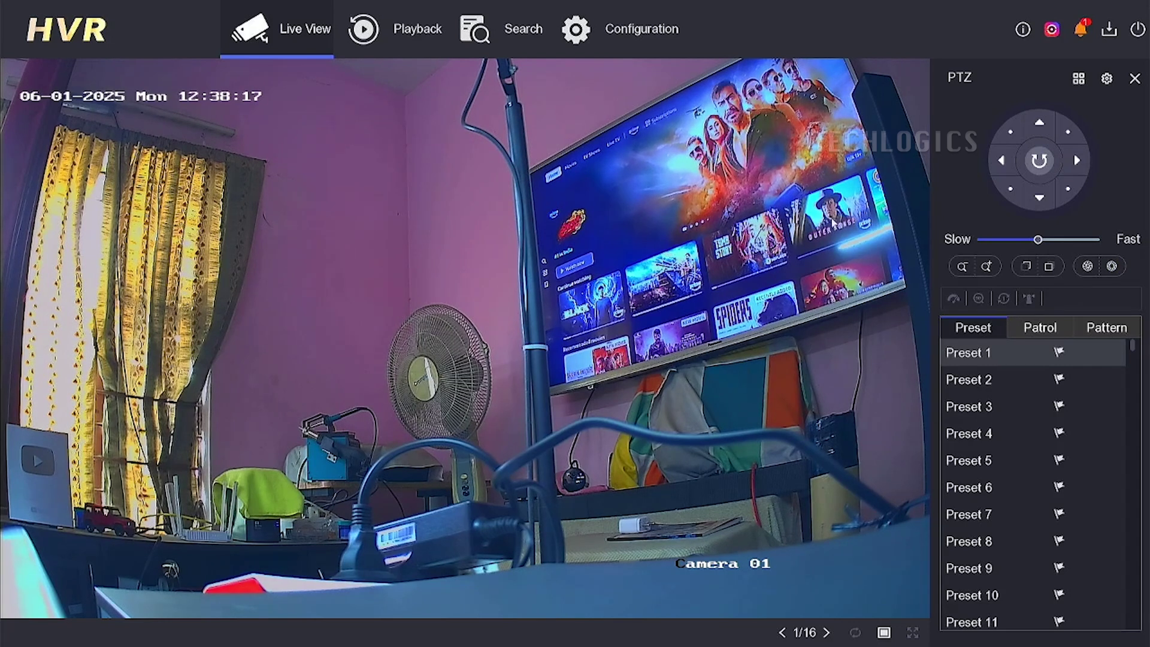
left_click(1134, 79)
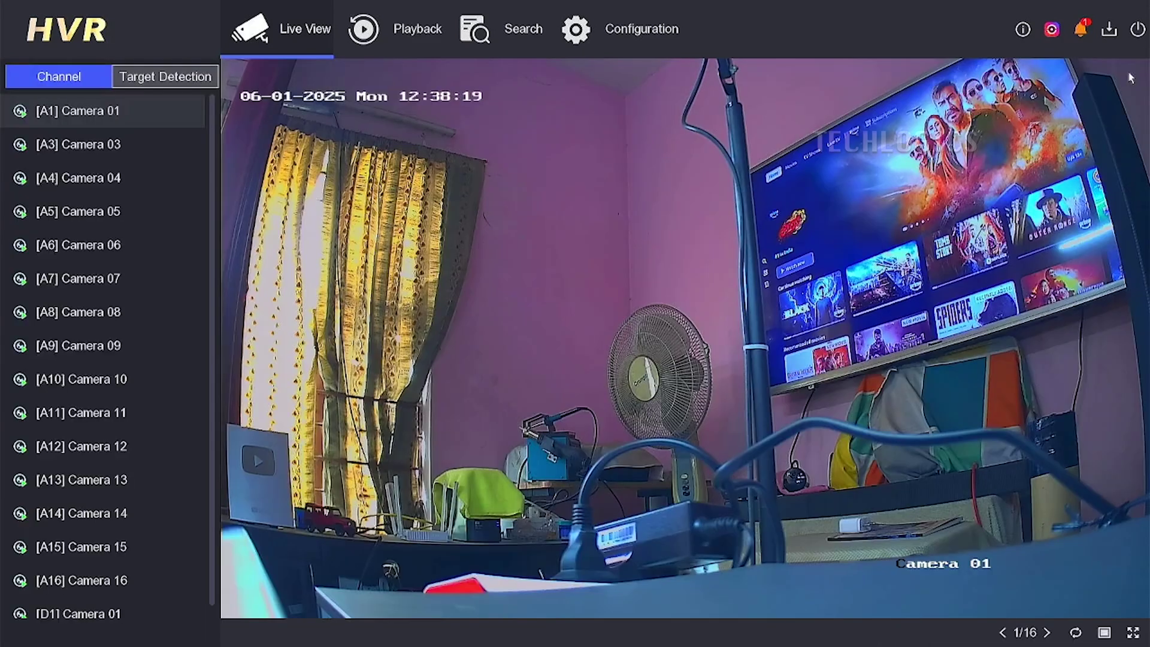
double_click(771, 240)
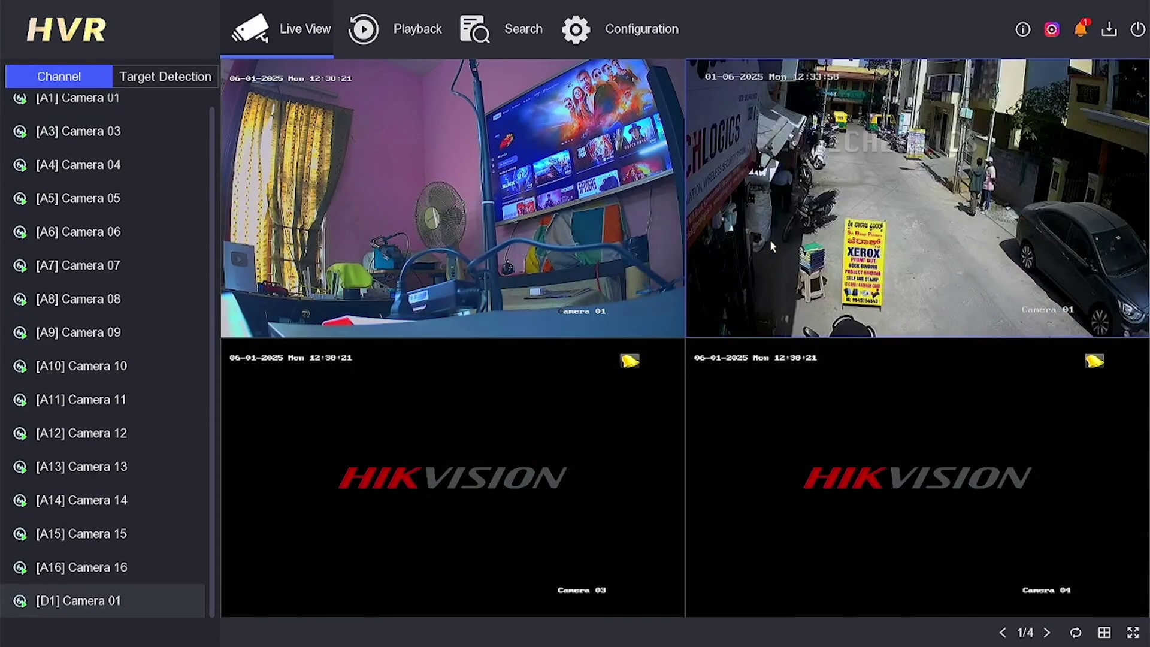